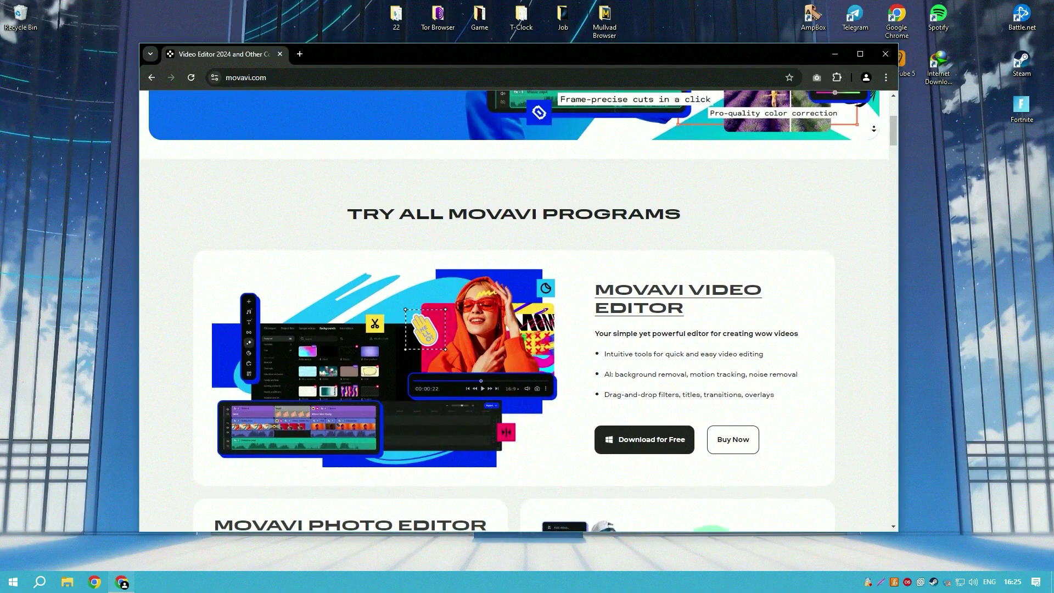
- Extract the password-protected Example.rar archive by entering its password, then close WinRAR
{"action": "scroll", "coordinate": [514, 308], "scroll_direction": "down", "scroll_amount": 1}
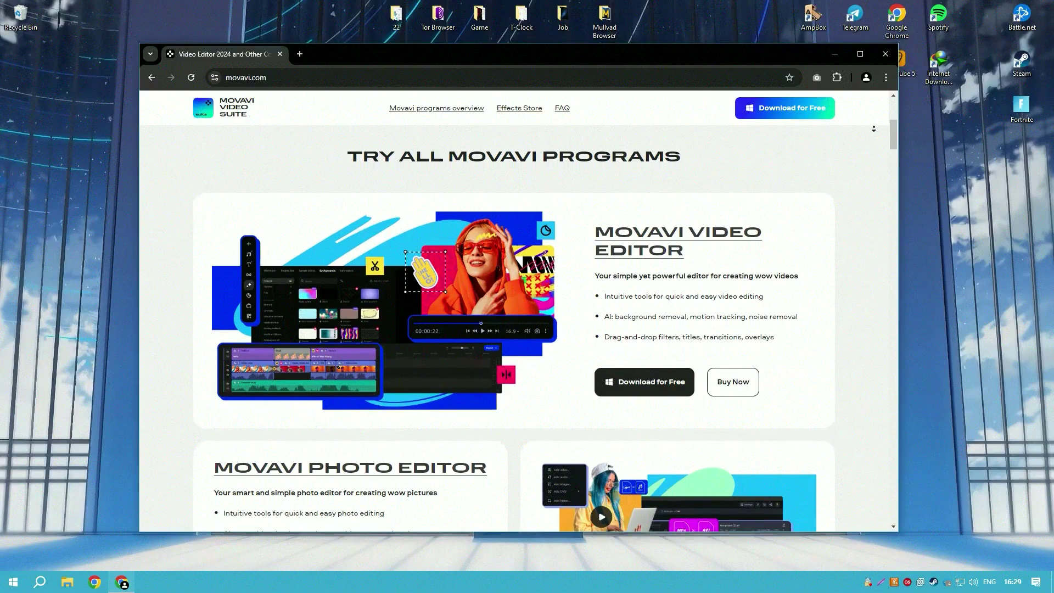
{"action": "scroll", "coordinate": [514, 307], "scroll_direction": "down", "scroll_amount": 1}
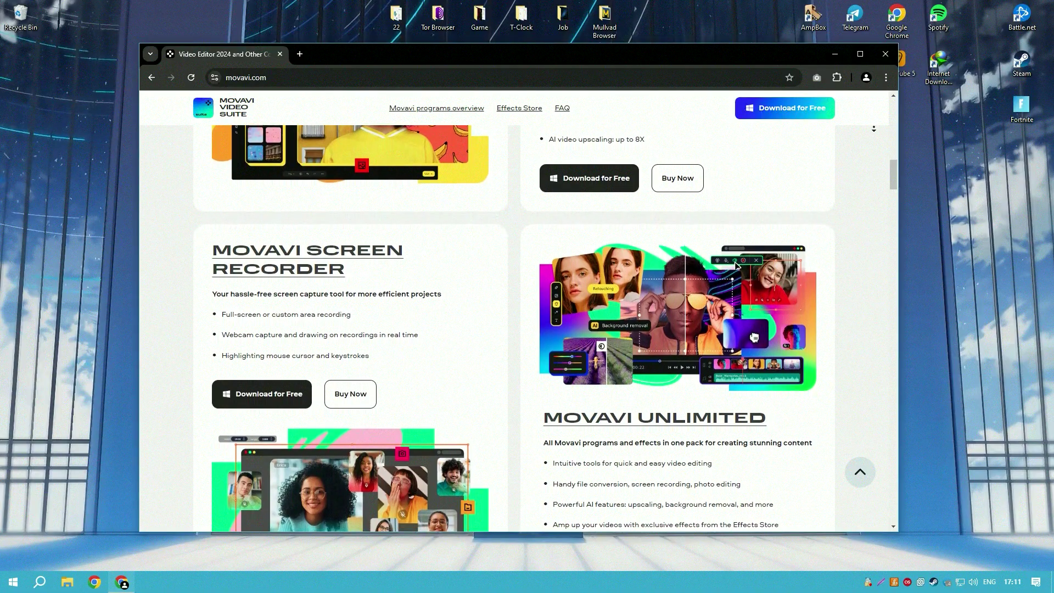
{"action": "left_click", "coordinate": [877, 132]}
{"action": "scroll", "coordinate": [835, 147], "scroll_direction": "up", "scroll_amount": 15}
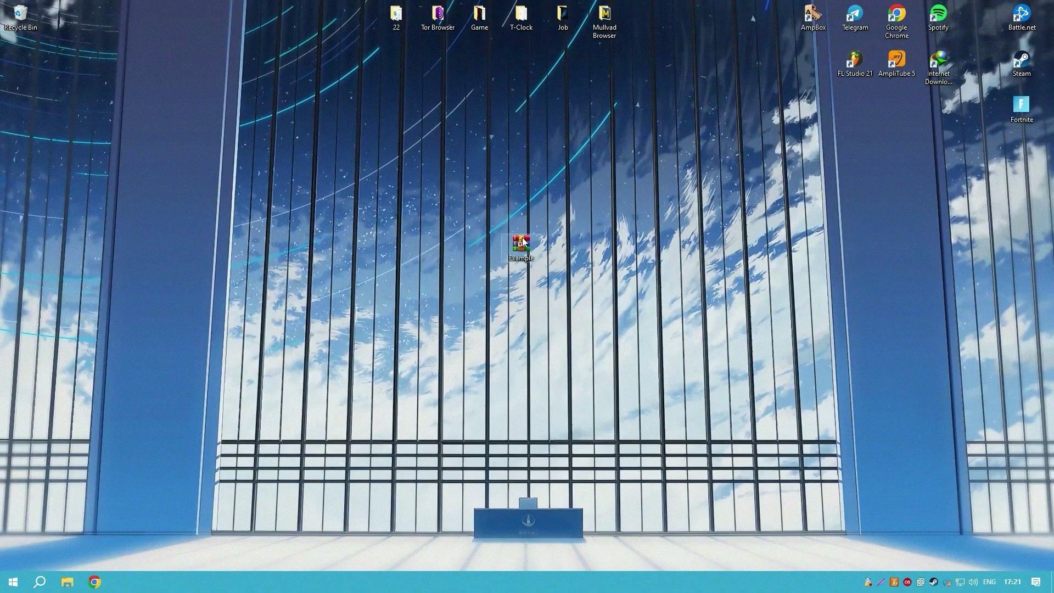
{"action": "double_click", "coordinate": [523, 242]}
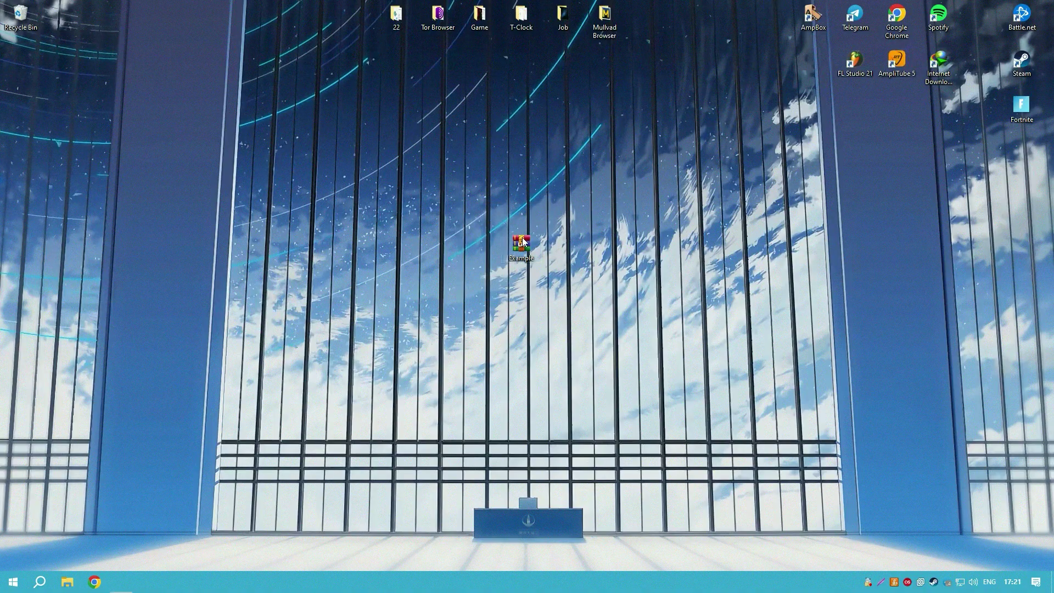
{"action": "double_click", "coordinate": [508, 296]}
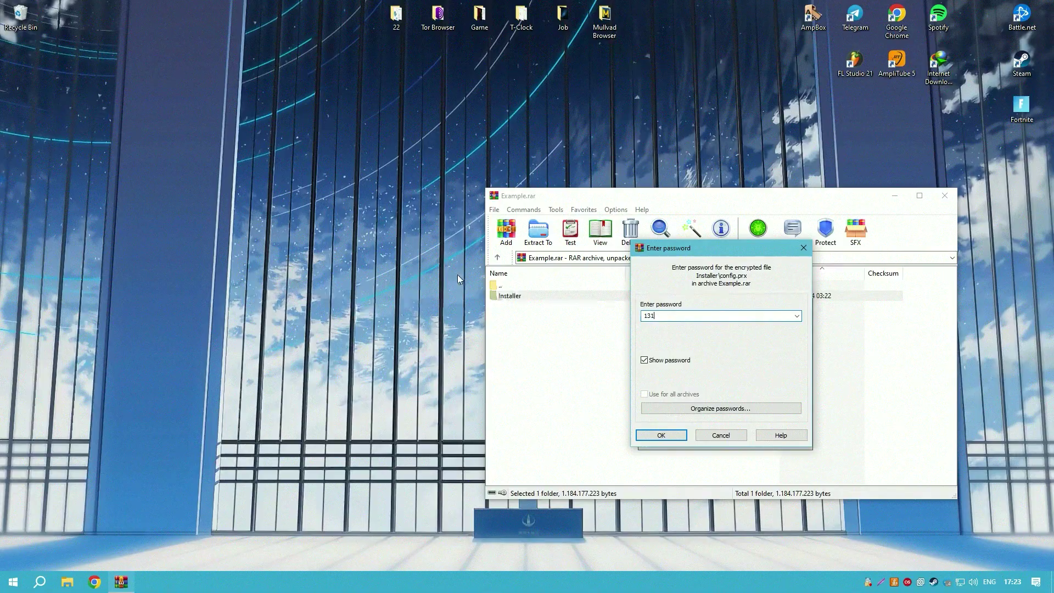
{"action": "type", "text": "1234"}
{"action": "left_click", "coordinate": [654, 435]}
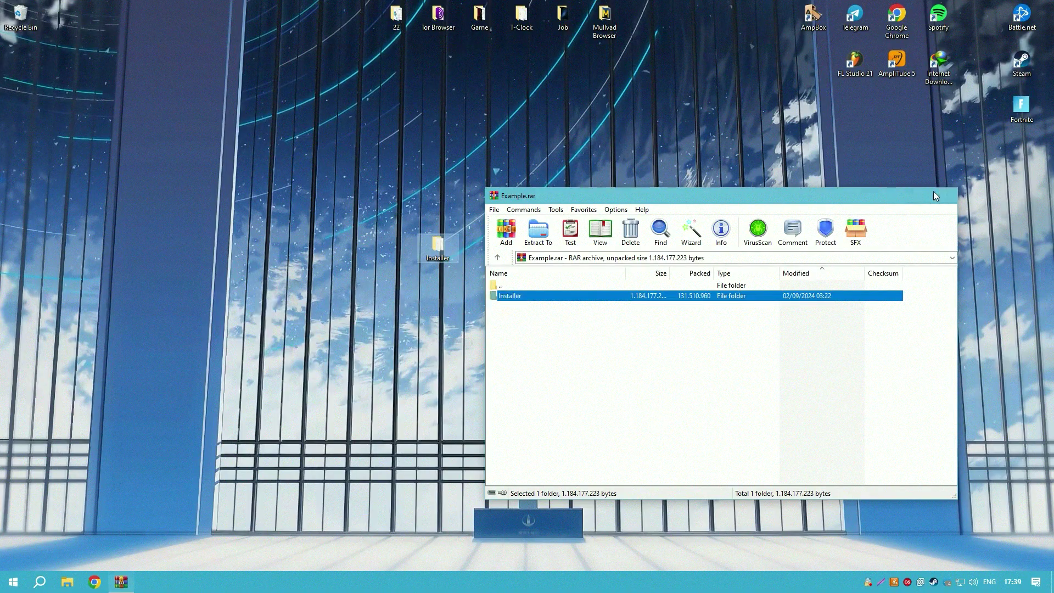
{"action": "left_click", "coordinate": [935, 196]}
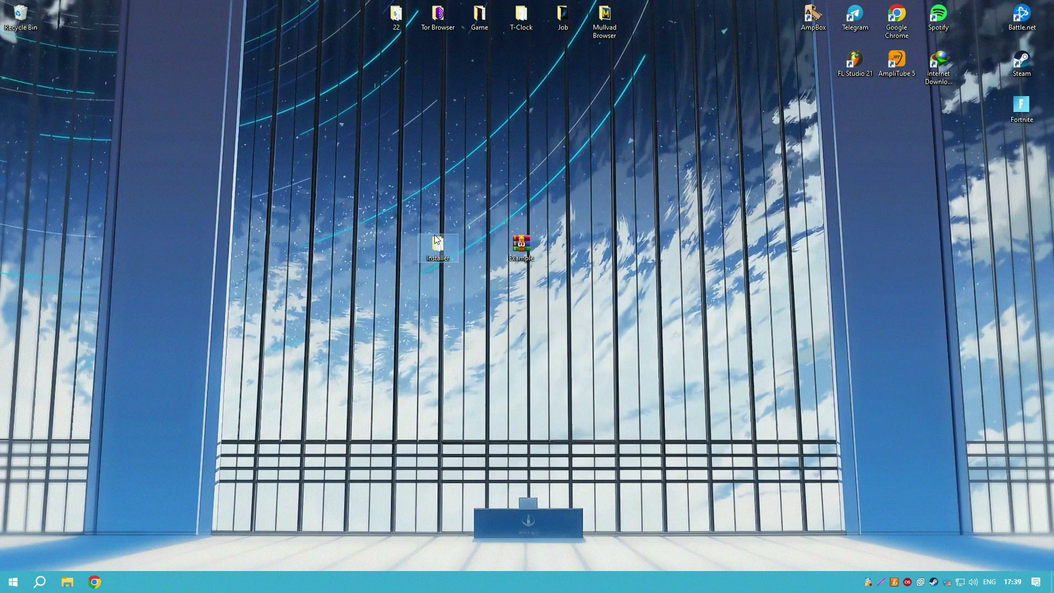
- Run Setup from the Installer folder, choose language option 1 and start activation
{"action": "left_click_drag", "start_coordinate": [481, 246], "coordinate": [485, 244]}
{"action": "double_click", "coordinate": [488, 243]}
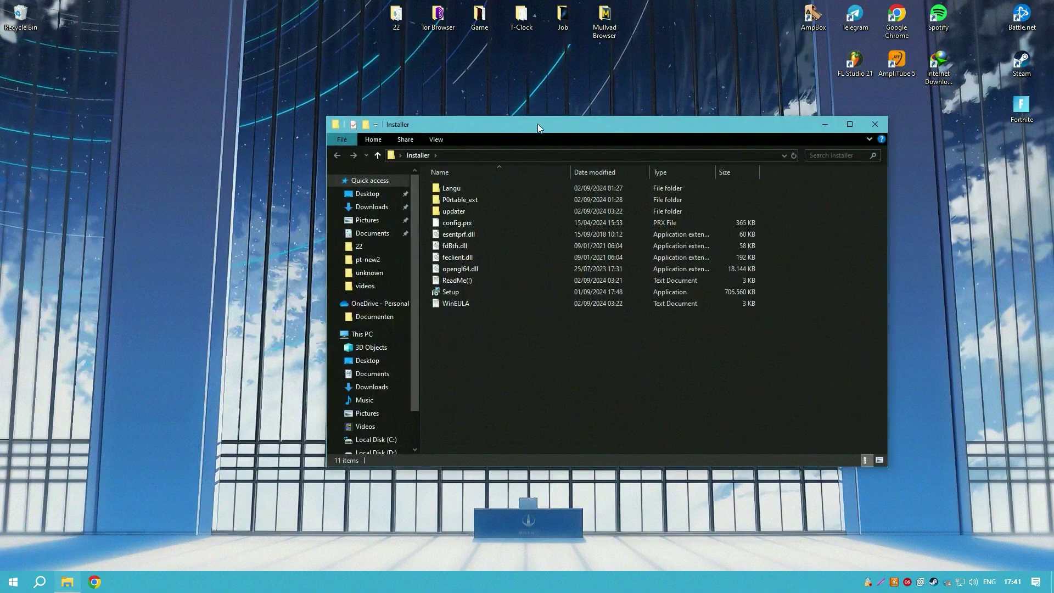
{"action": "double_click", "coordinate": [530, 300]}
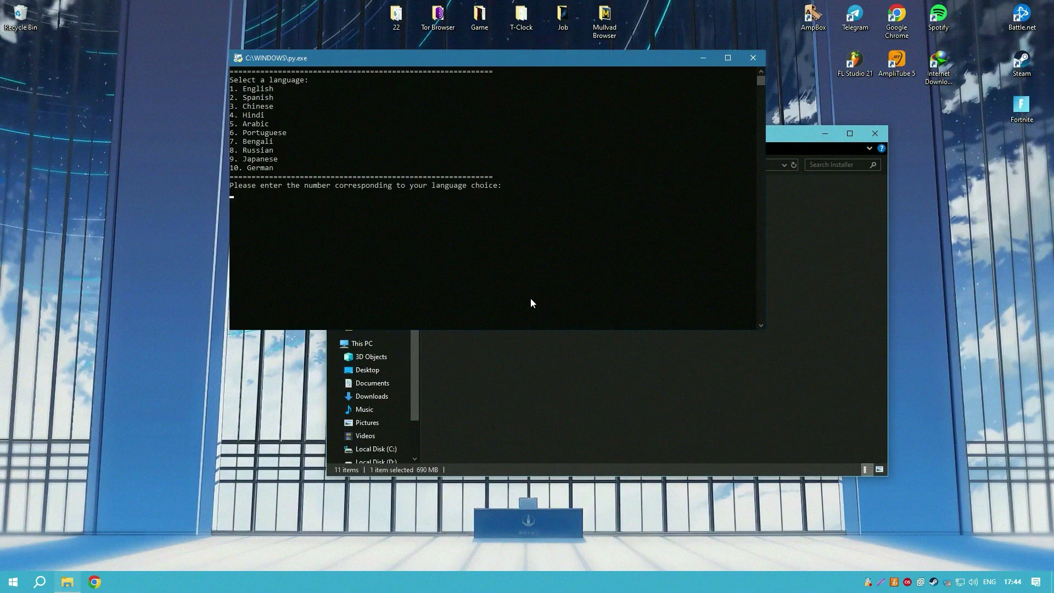
{"action": "type", "text": "1"}
{"action": "key", "text": "Return"}
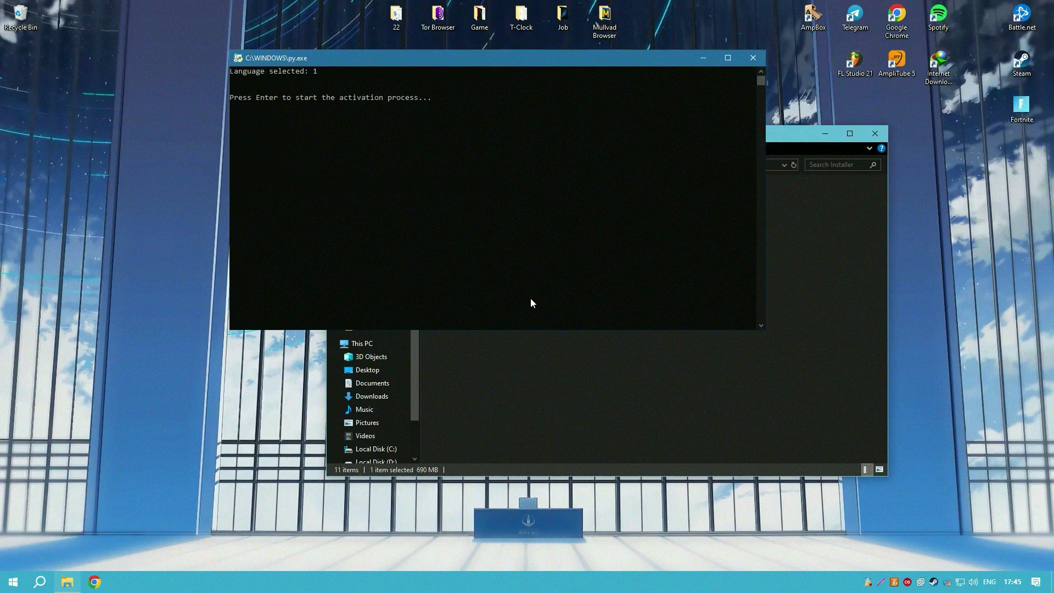
{"action": "key", "text": "Return"}
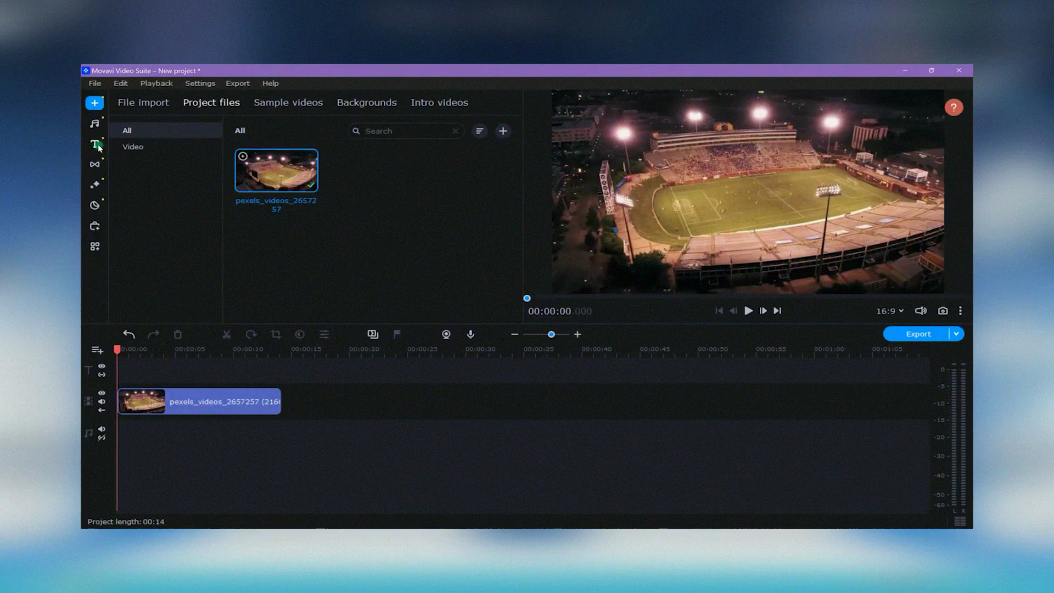
- Search the titles for 'si' and place the Simple text title after the stadium clip
{"action": "left_click", "coordinate": [98, 146]}
{"action": "left_click", "coordinate": [425, 130]}
{"action": "type", "text": "simp"}
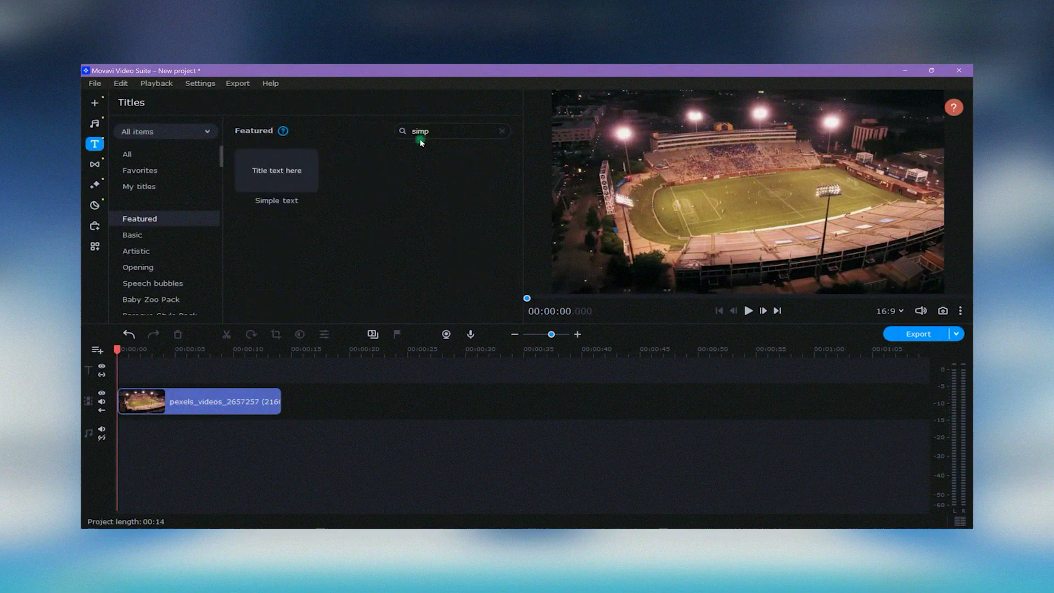
{"action": "left_click_drag", "start_coordinate": [278, 170], "coordinate": [286, 411]}
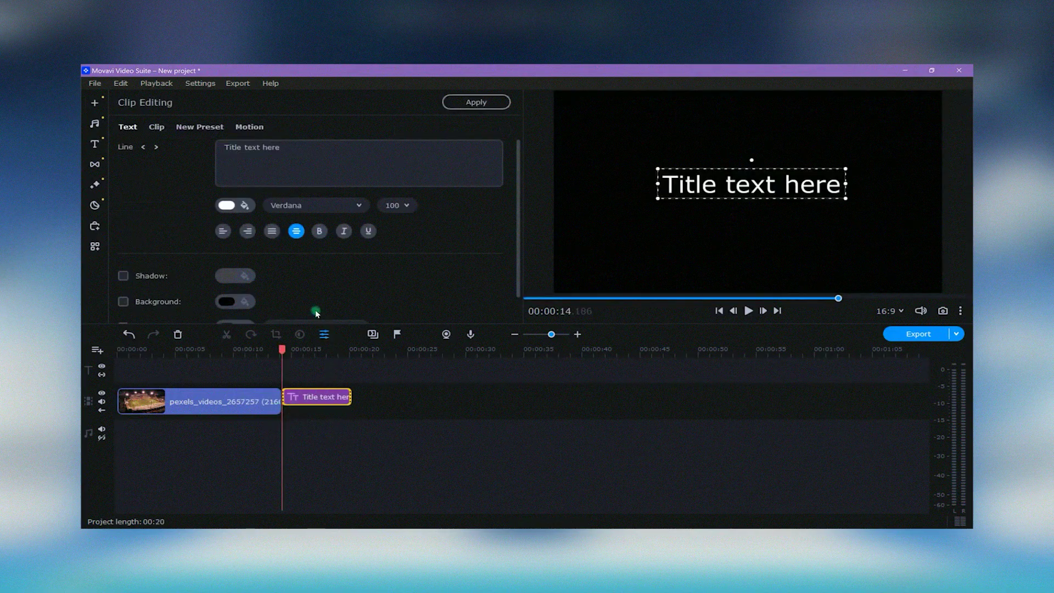
- Make the title text bright green and replace it with FRIDAY / NIGHT on two lines
{"action": "left_click", "coordinate": [231, 206]}
{"action": "left_click", "coordinate": [233, 209]}
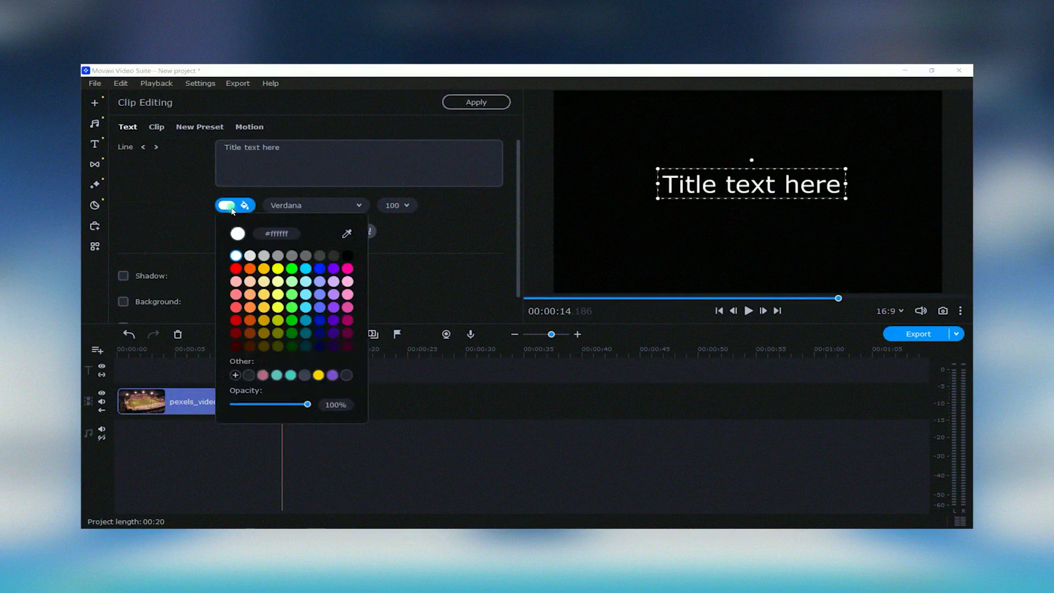
{"action": "left_click", "coordinate": [291, 269]}
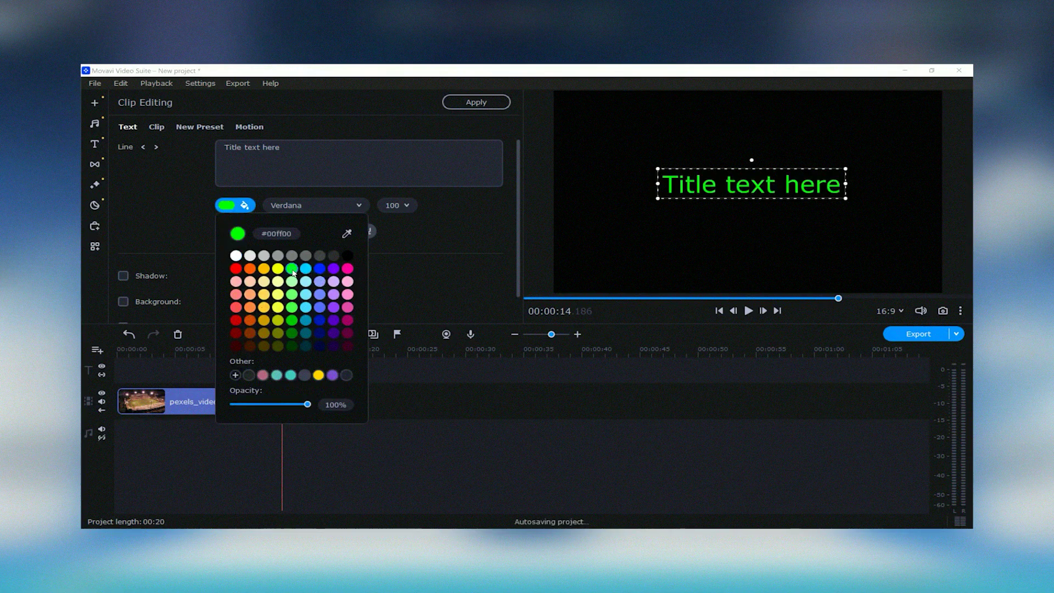
{"action": "triple_click", "coordinate": [292, 149]}
{"action": "key", "text": "Caps_Lock"}
{"action": "type", "text": "FRIDAY"}
{"action": "key", "text": "Return"}
{"action": "type", "text": "NIGHT"}
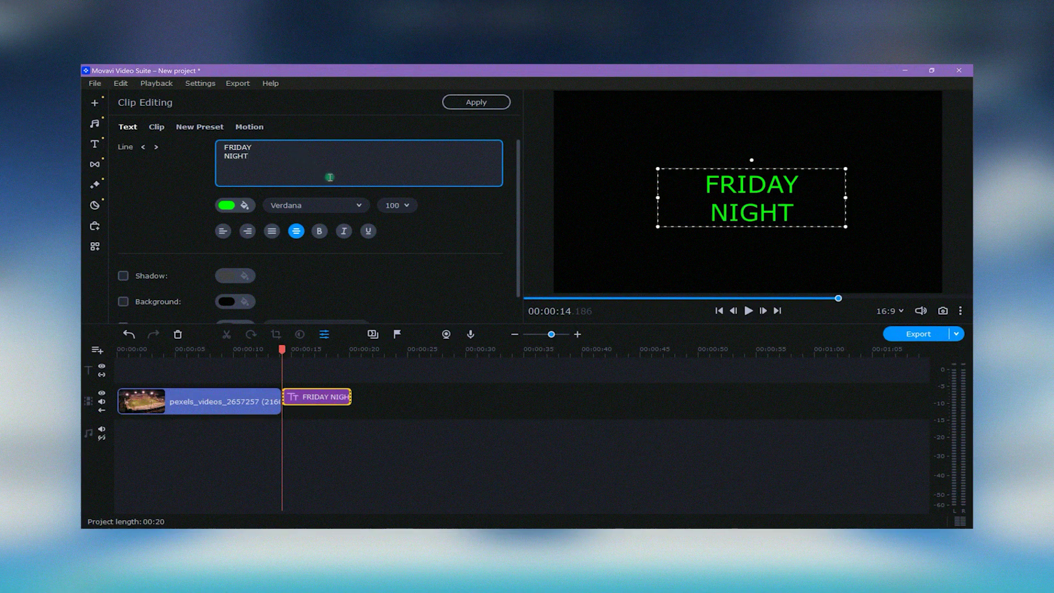
- Set the title font to Impact and centre the title in the frame
{"action": "left_click", "coordinate": [329, 205]}
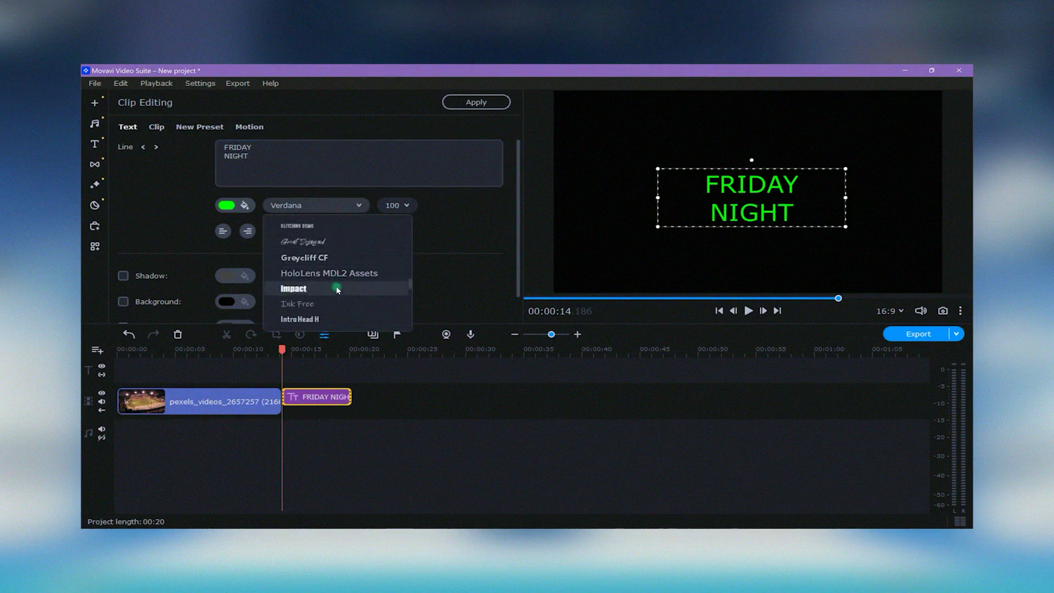
{"action": "left_click", "coordinate": [336, 289]}
{"action": "mouse_move", "coordinate": [755, 226]}
{"action": "left_mouse_down"}
{"action": "mouse_move", "coordinate": [762, 215]}
{"action": "mouse_move", "coordinate": [751, 218]}
{"action": "left_mouse_up"}
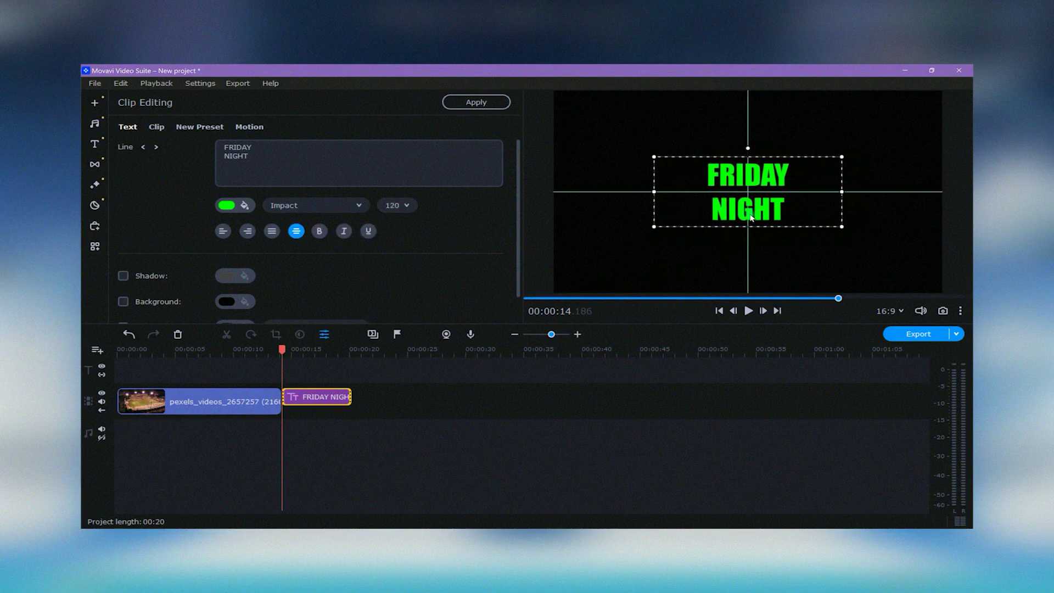
{"action": "left_click", "coordinate": [303, 379]}
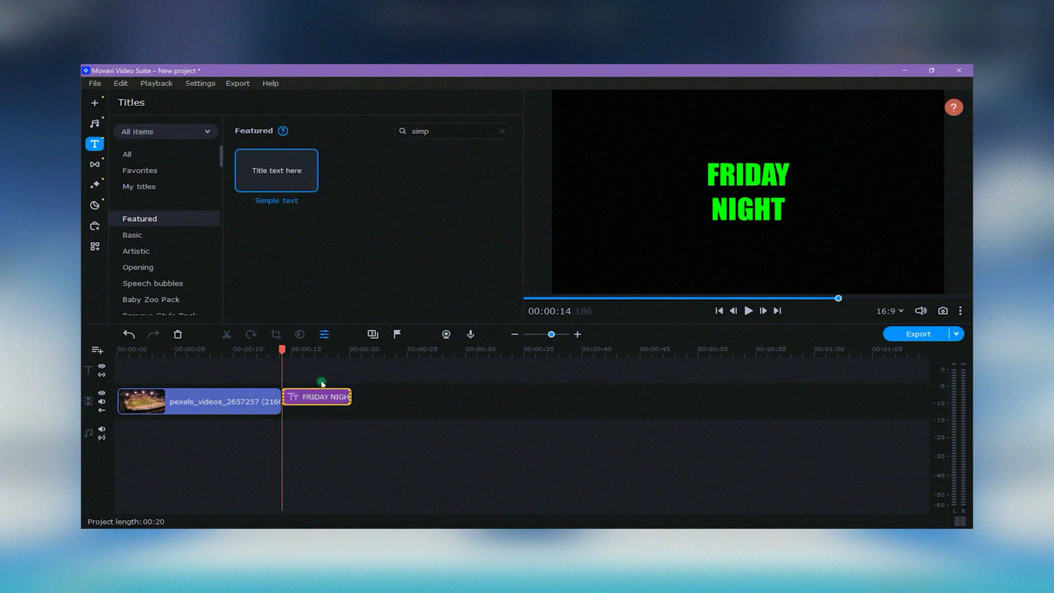
- Add advanced keyframe animation to the title and shift its start keyframe later
{"action": "left_click", "coordinate": [95, 246]}
{"action": "left_click", "coordinate": [164, 212]}
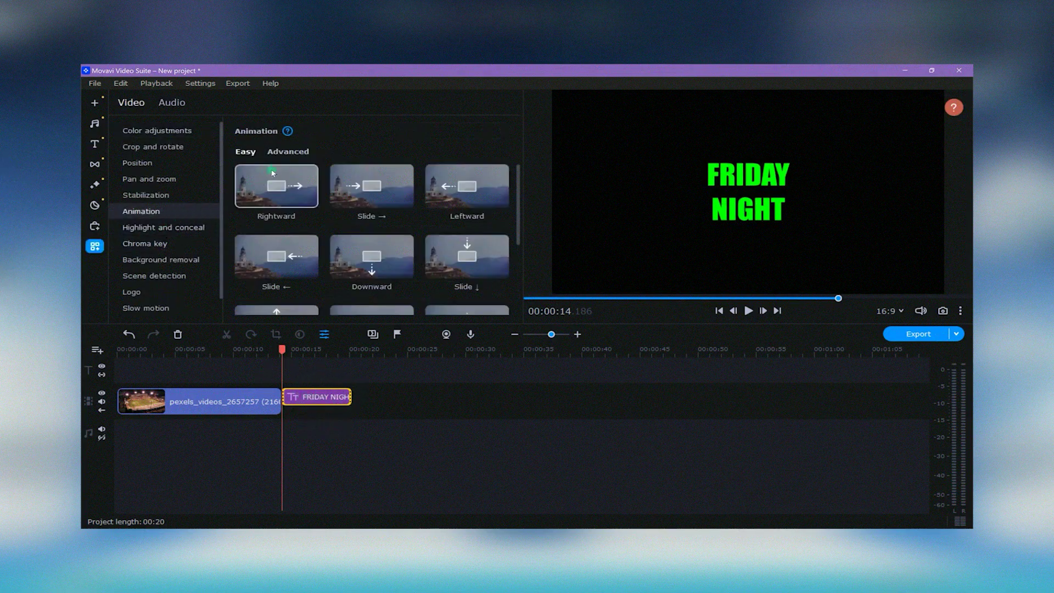
{"action": "left_click", "coordinate": [296, 152]}
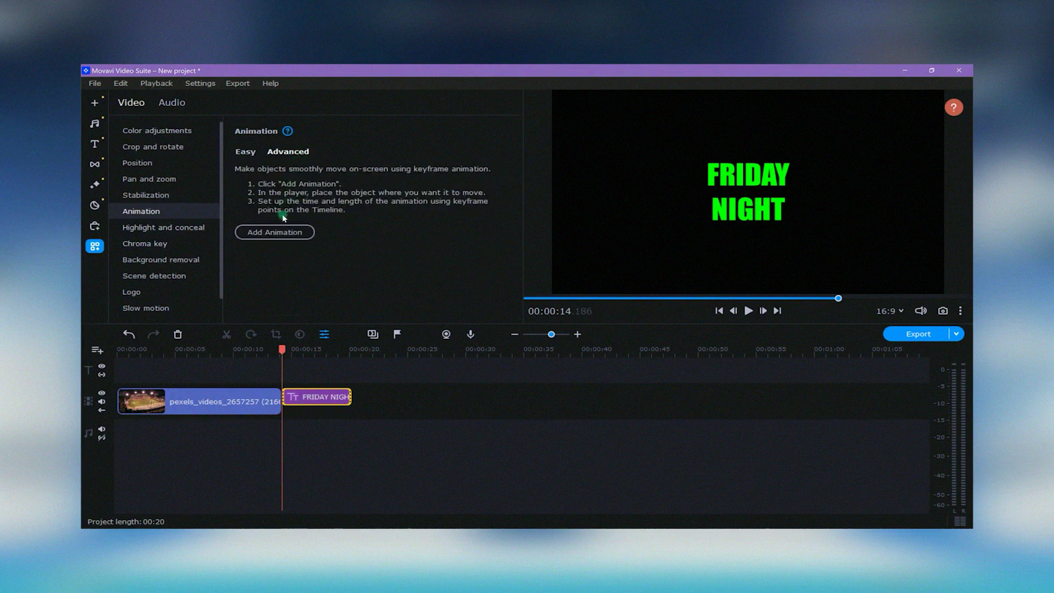
{"action": "left_click", "coordinate": [279, 231]}
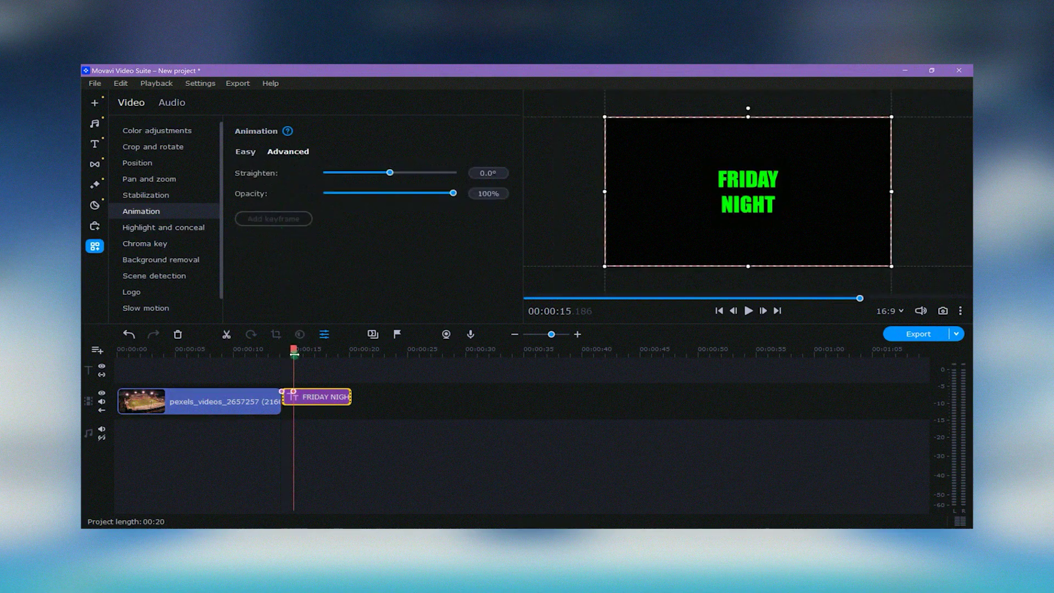
{"action": "right_click", "coordinate": [282, 392]}
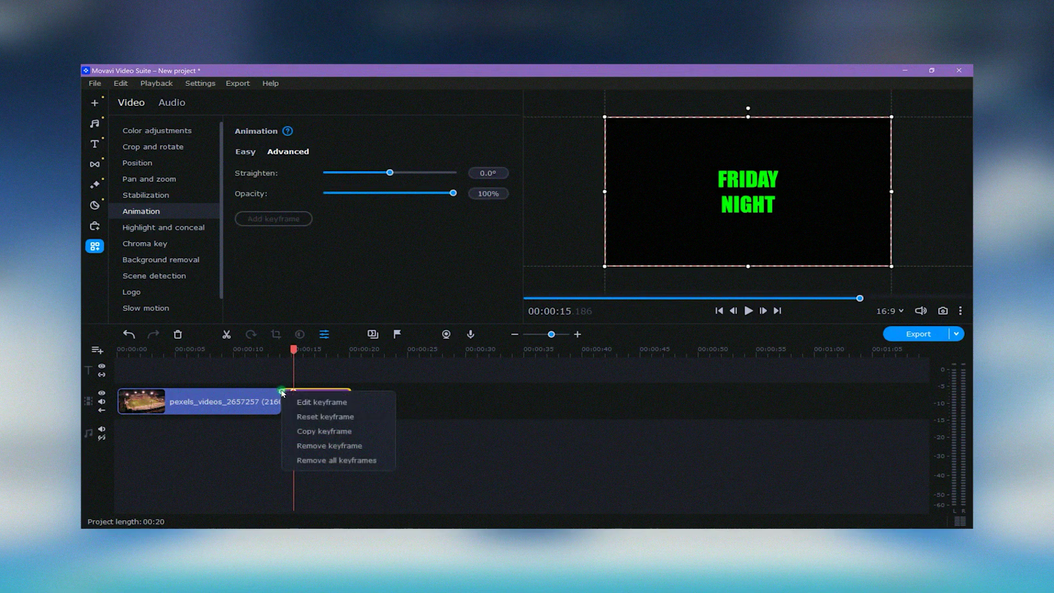
{"action": "left_click", "coordinate": [348, 403]}
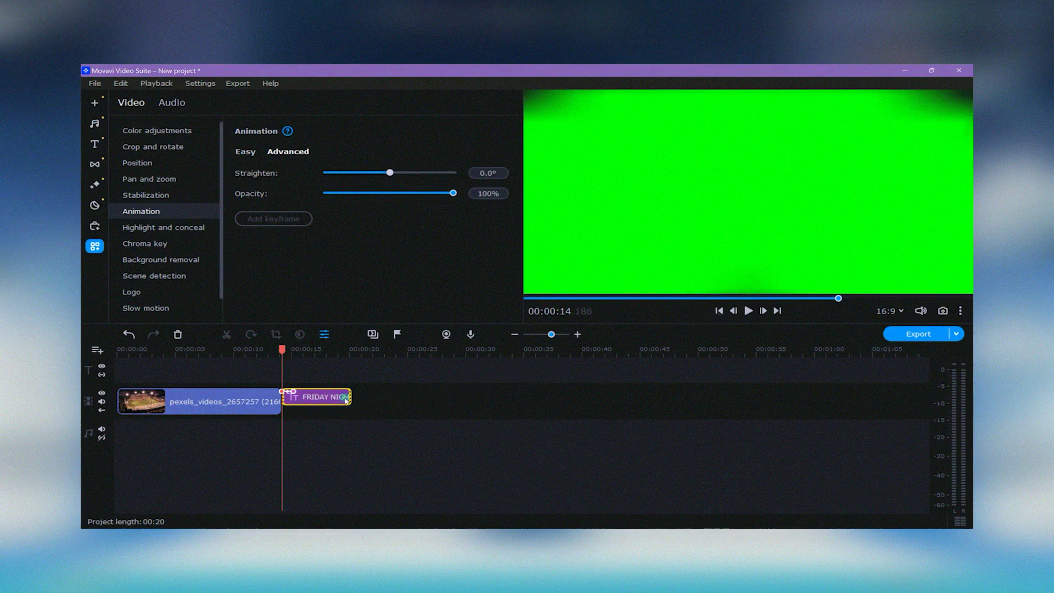
{"action": "left_click_drag", "start_coordinate": [295, 392], "coordinate": [308, 392]}
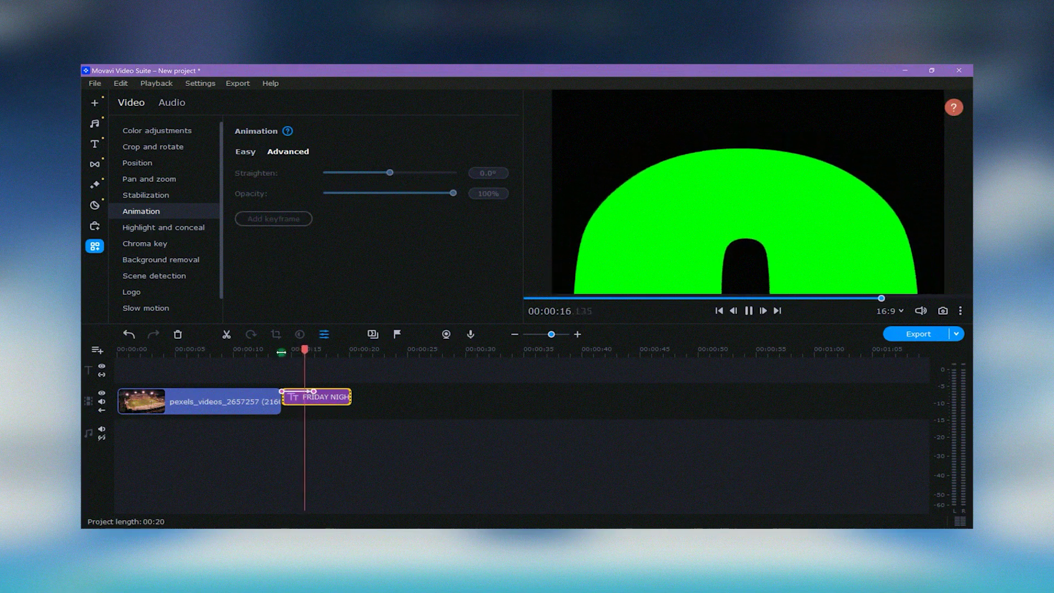
- Play the animated FRIDAY NIGHT title from its start to preview the animation
{"action": "key", "text": "space"}
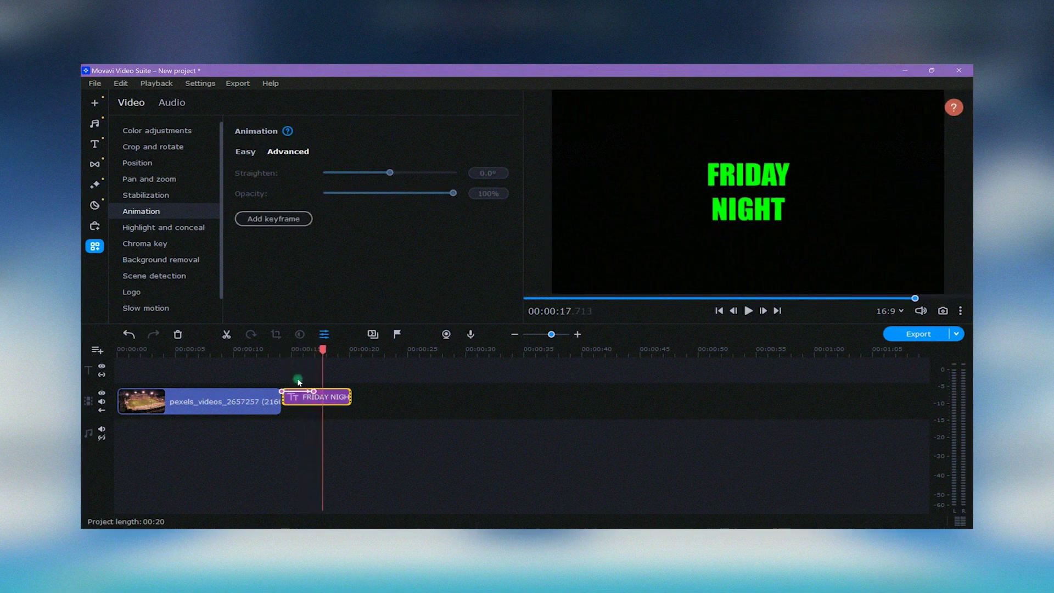
{"action": "left_click_drag", "start_coordinate": [323, 362], "coordinate": [285, 364]}
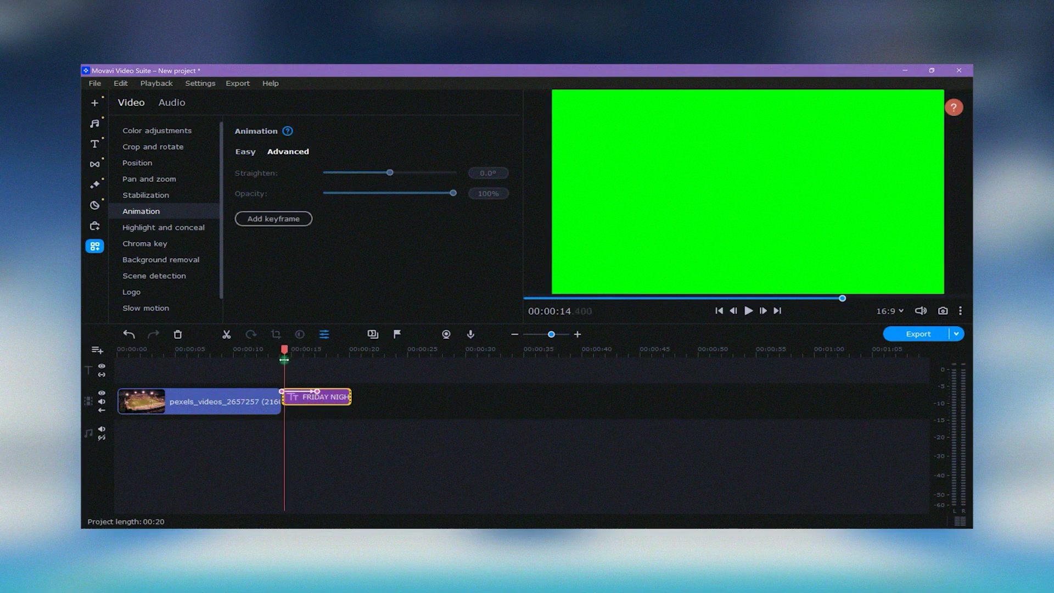
{"action": "key", "text": "space"}
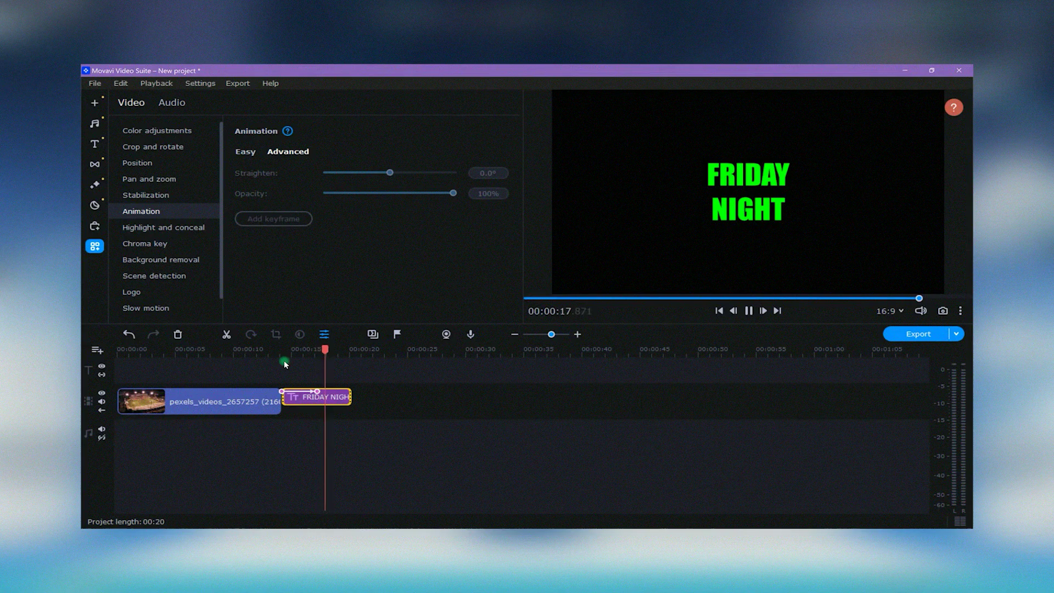
{"action": "key", "text": "space"}
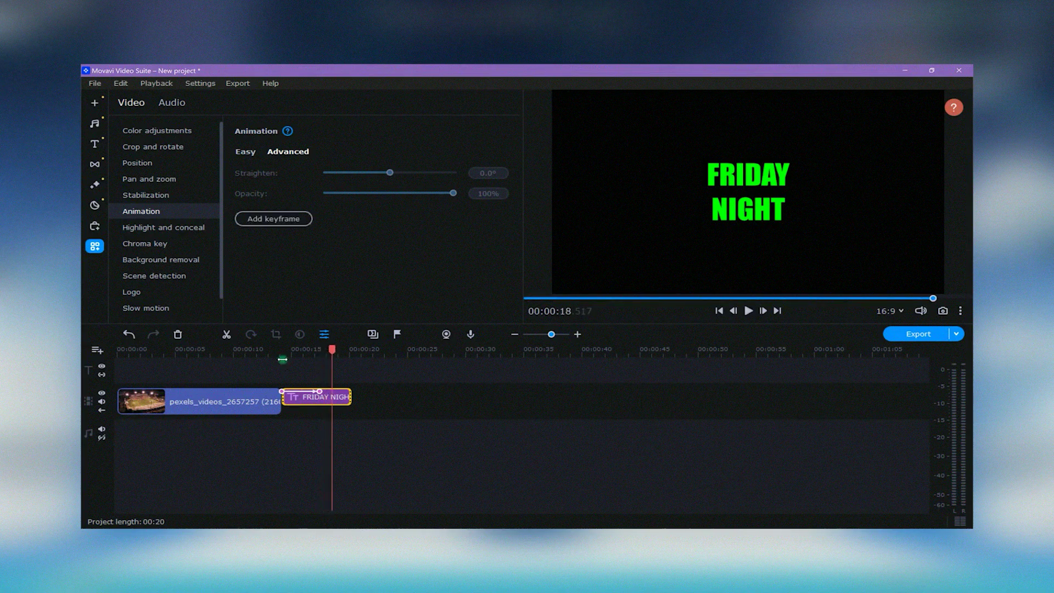
- Add a timeline selection spanning the title, ending at 00:00:20
{"action": "right_click", "coordinate": [318, 429]}
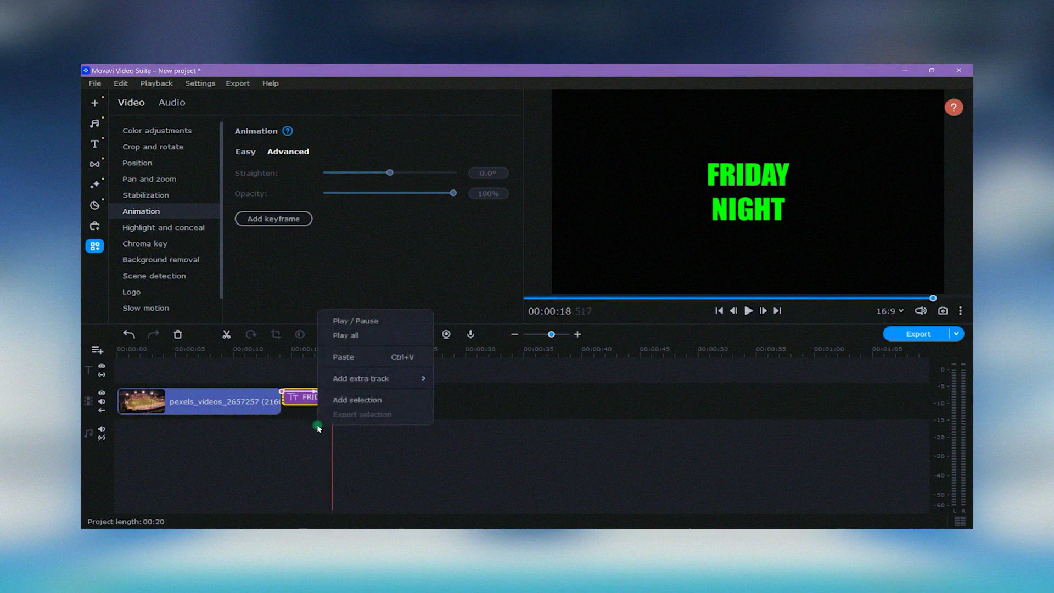
{"action": "left_click", "coordinate": [393, 402]}
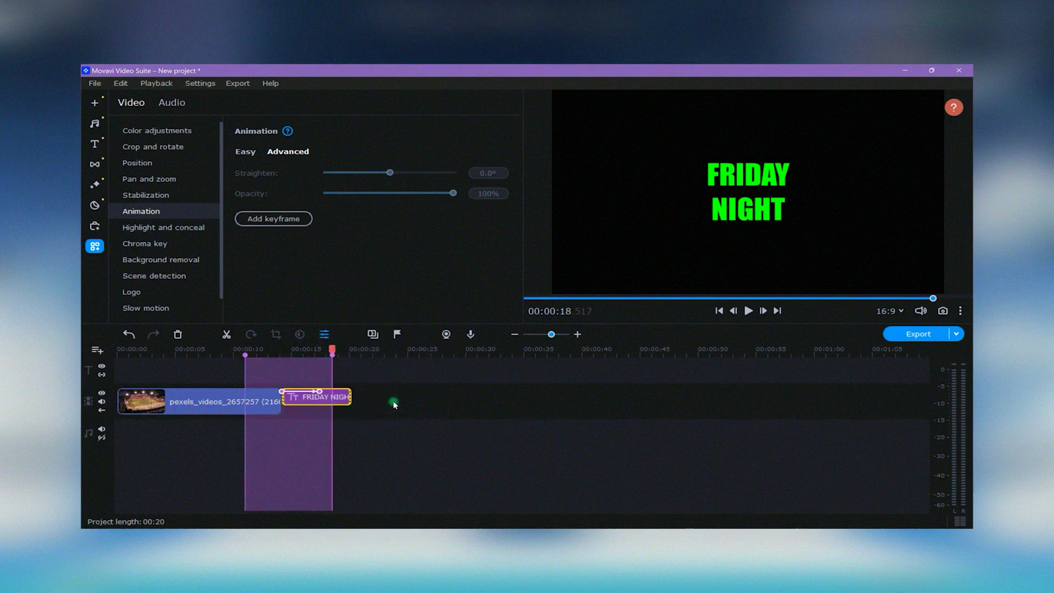
{"action": "left_click_drag", "start_coordinate": [332, 358], "coordinate": [351, 360]}
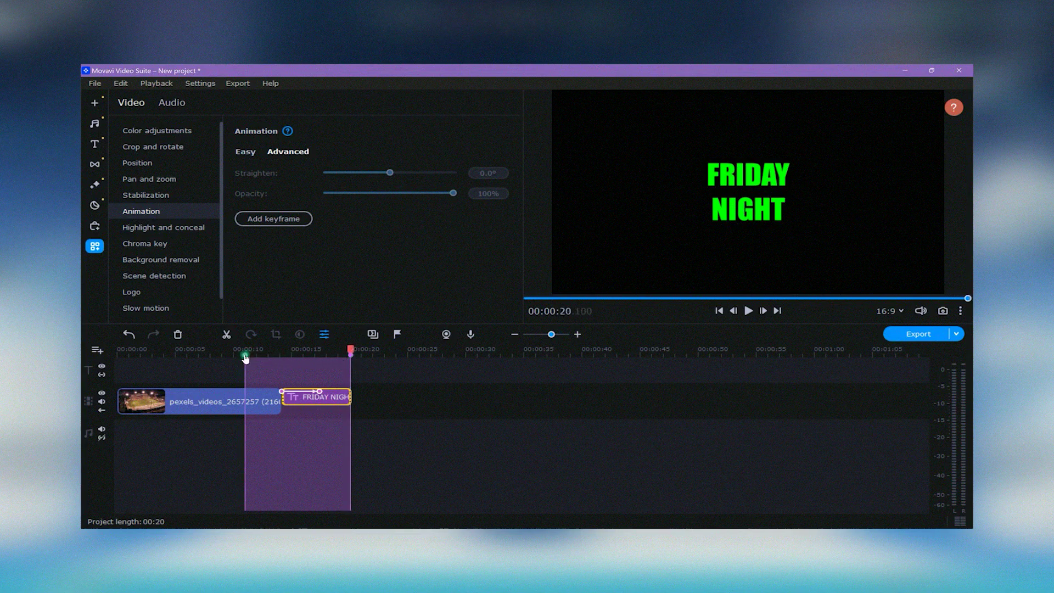
{"action": "left_click_drag", "start_coordinate": [246, 359], "coordinate": [283, 358]}
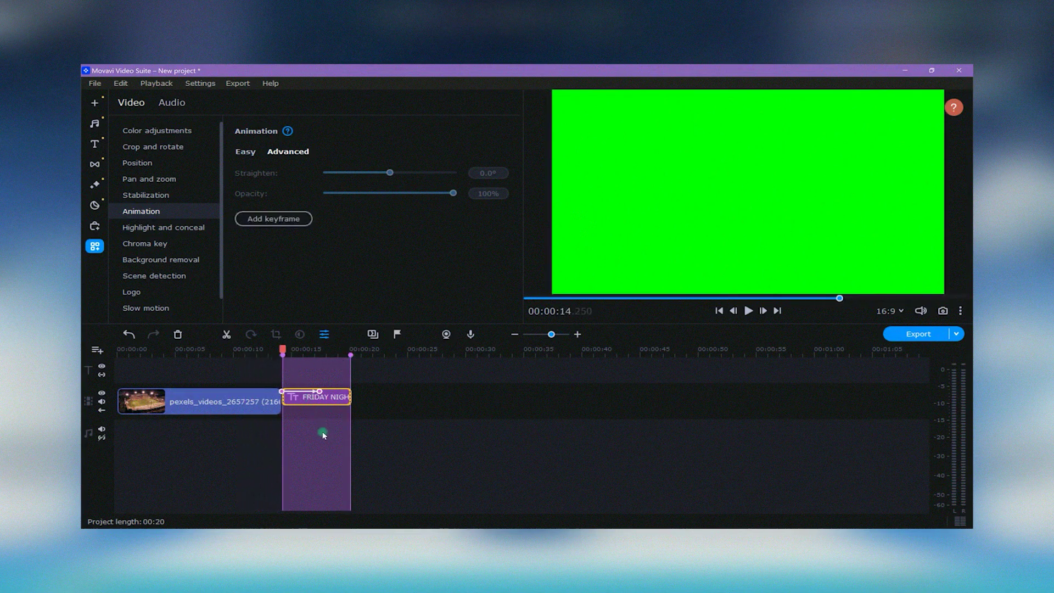
- Export the selected range as a High-quality MP4 named FRIDAY NIGHT
{"action": "right_click", "coordinate": [323, 434]}
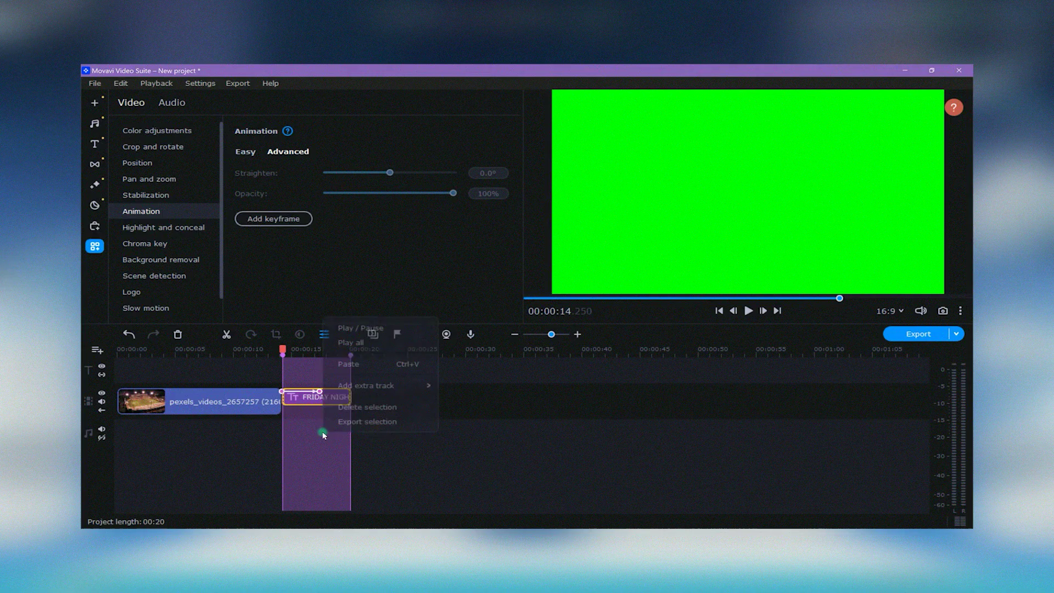
{"action": "left_click", "coordinate": [402, 422]}
{"action": "triple_click", "coordinate": [472, 219]}
{"action": "type", "text": "FRIDAY NIGHT"}
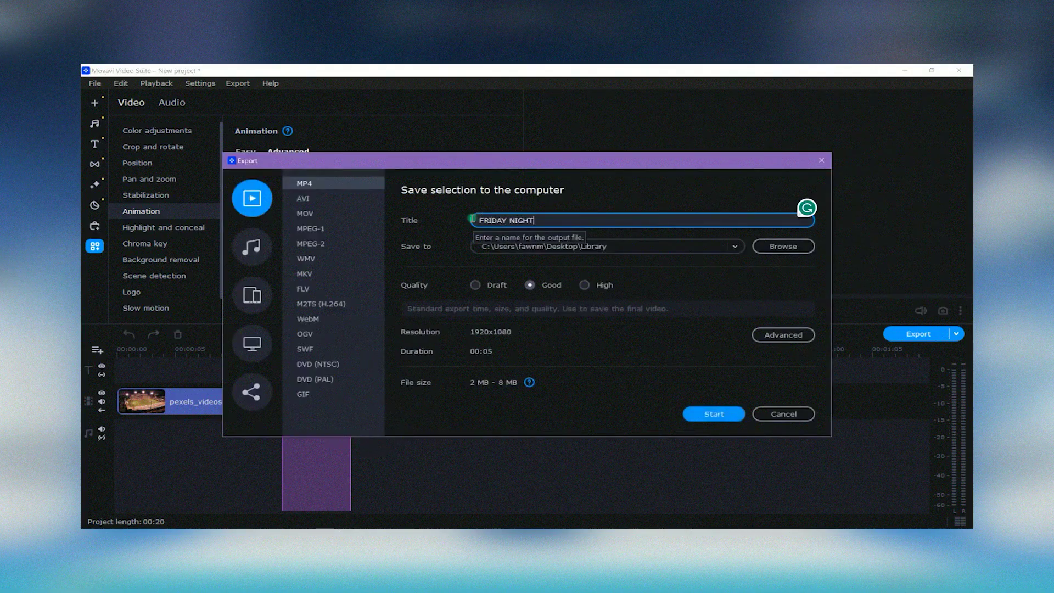
{"action": "left_click", "coordinate": [584, 285]}
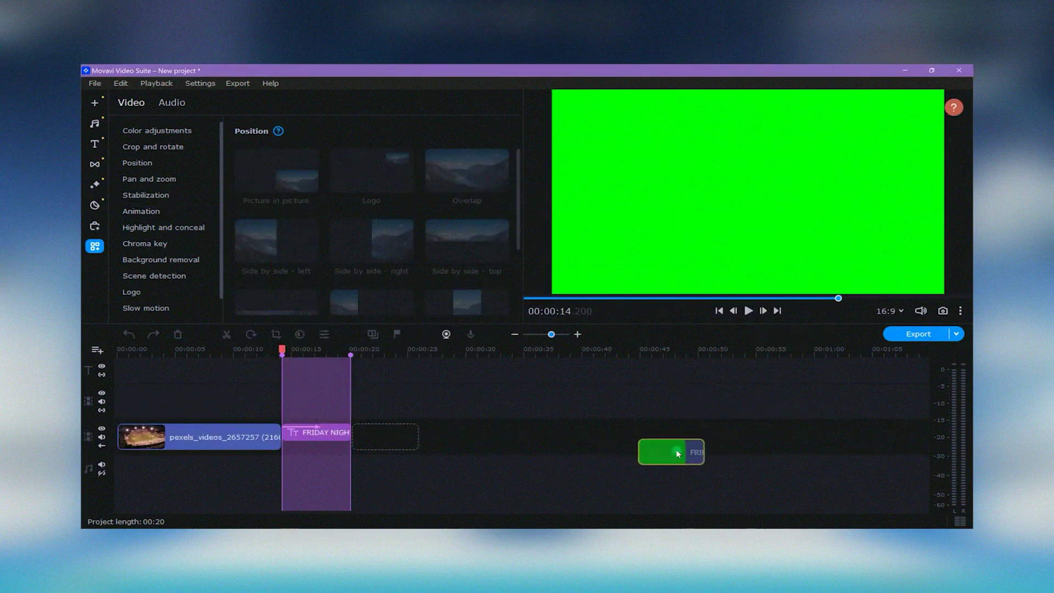
{"action": "left_click_drag", "start_coordinate": [675, 449], "coordinate": [258, 406]}
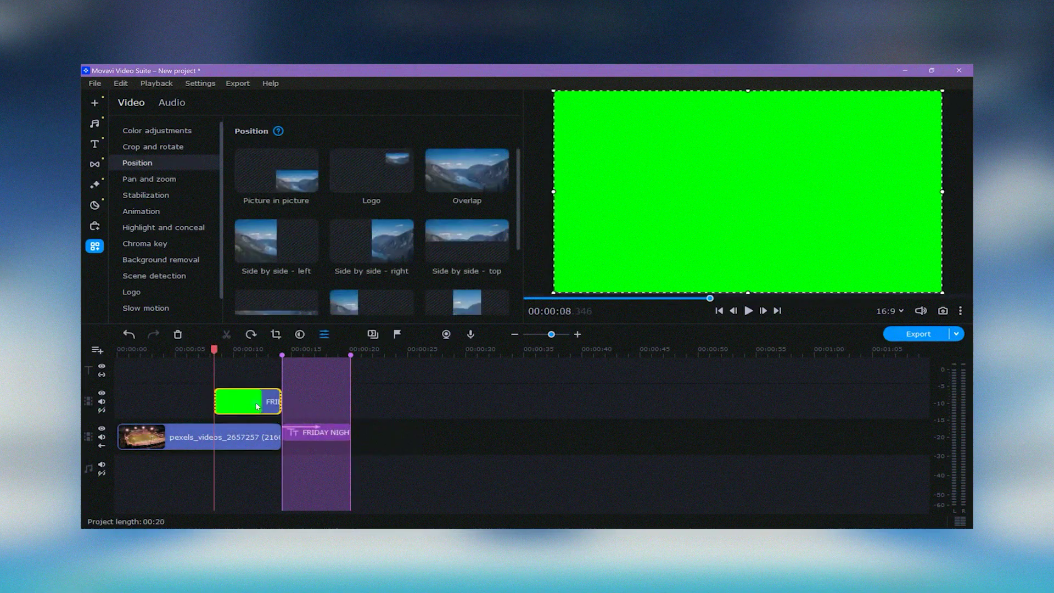